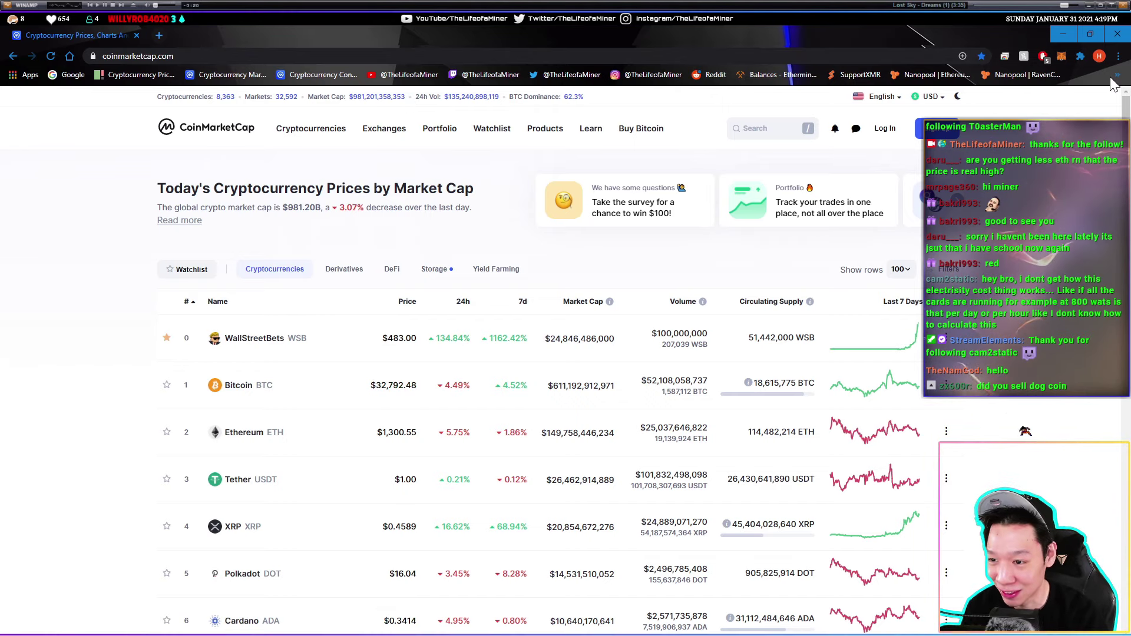
Open the WhatToMine calculator from the bookmarks
click(1118, 75)
click(919, 132)
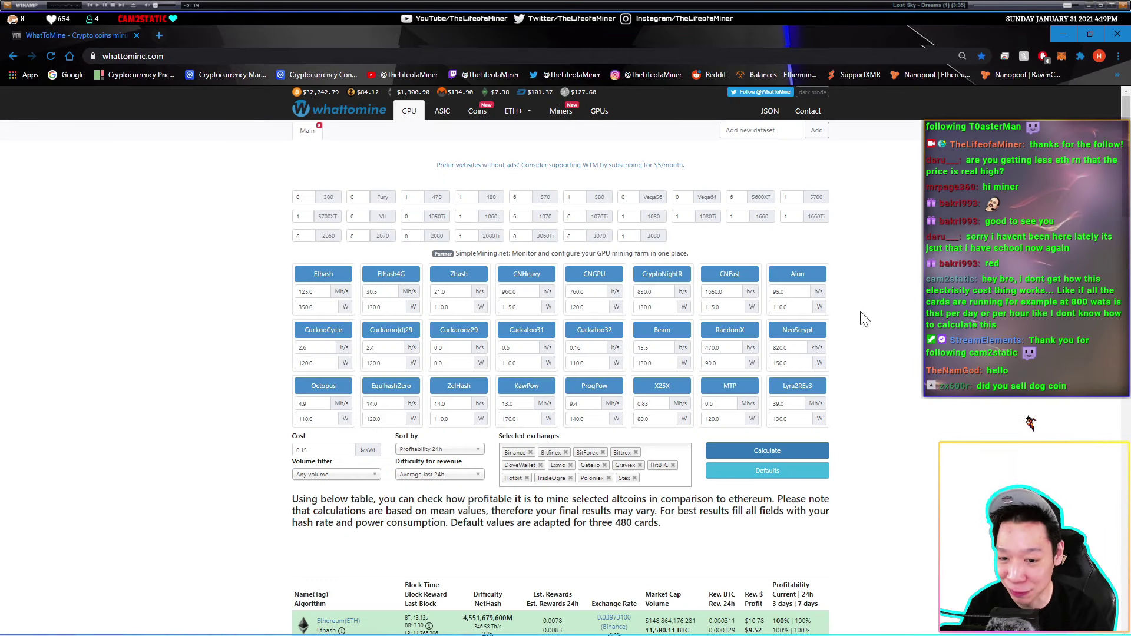
Load the RX 5700 XT defaults, including Ethash at 55 MH/s and 130 W
click(330, 218)
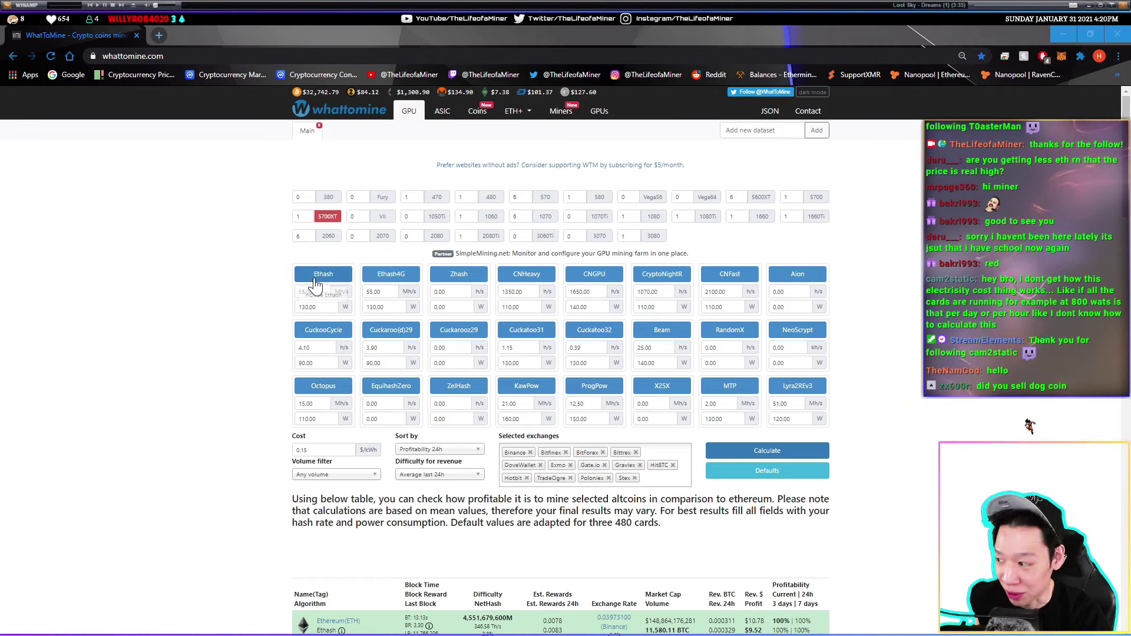
drag(324, 292, 257, 299)
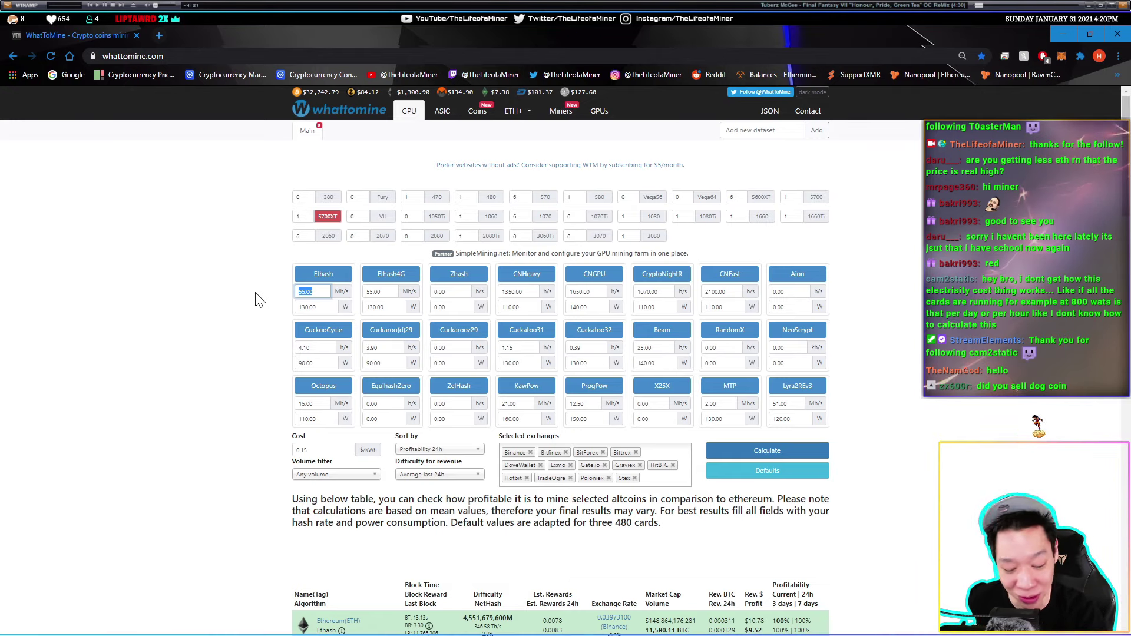
text(100)
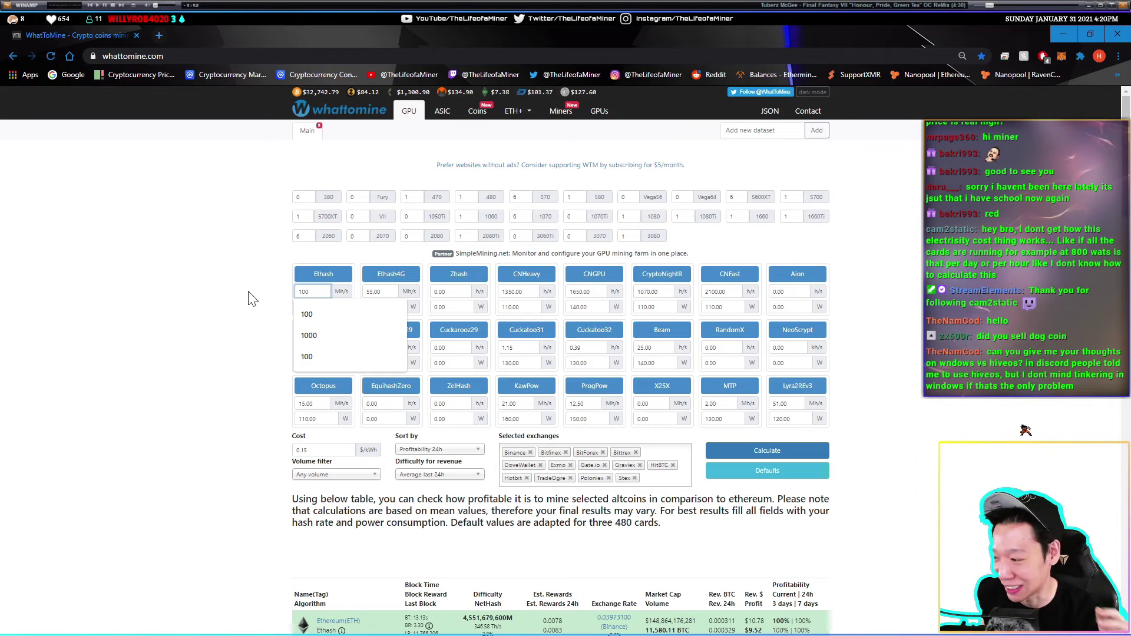
Replace the 5700 XT's Ethash defaults with 100 MH/s and 250 W
key(Tab)
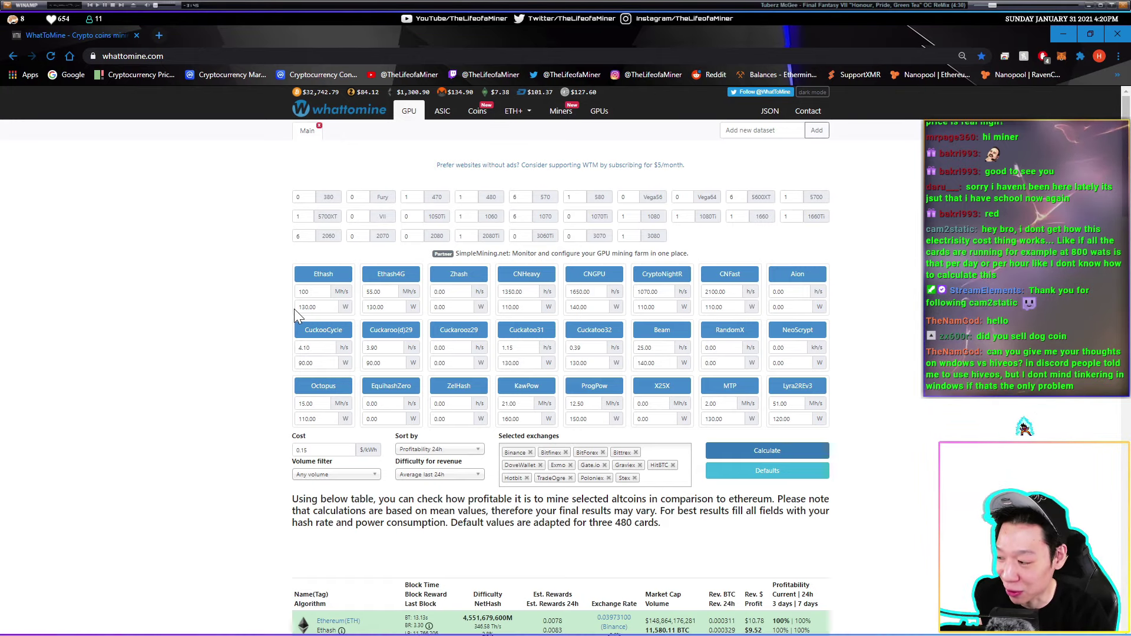
key(Tab)
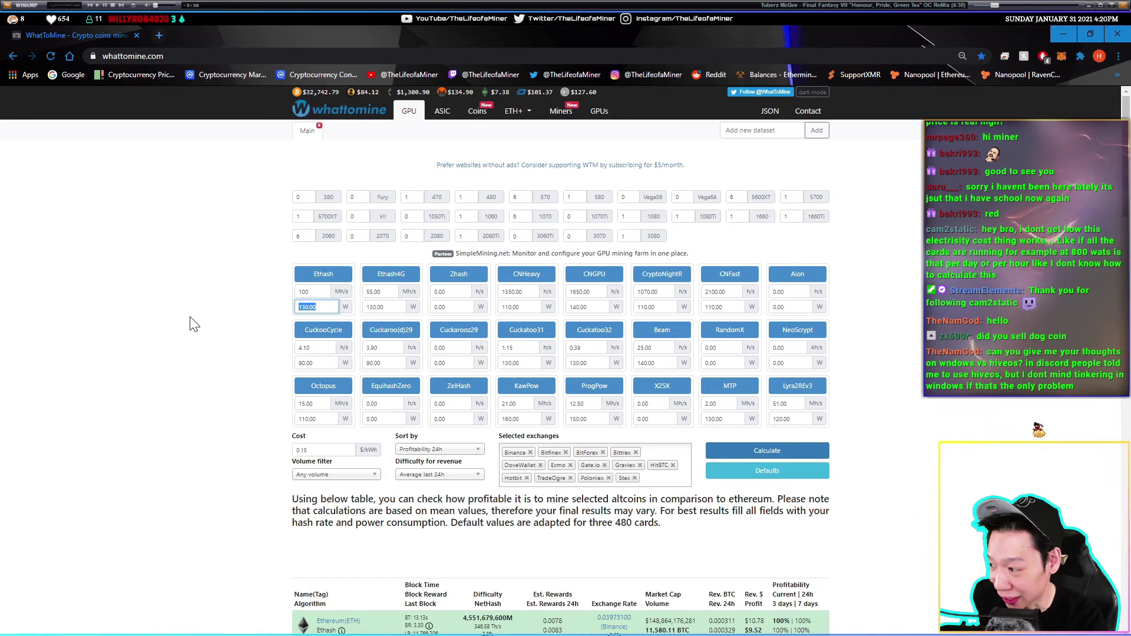
text(250)
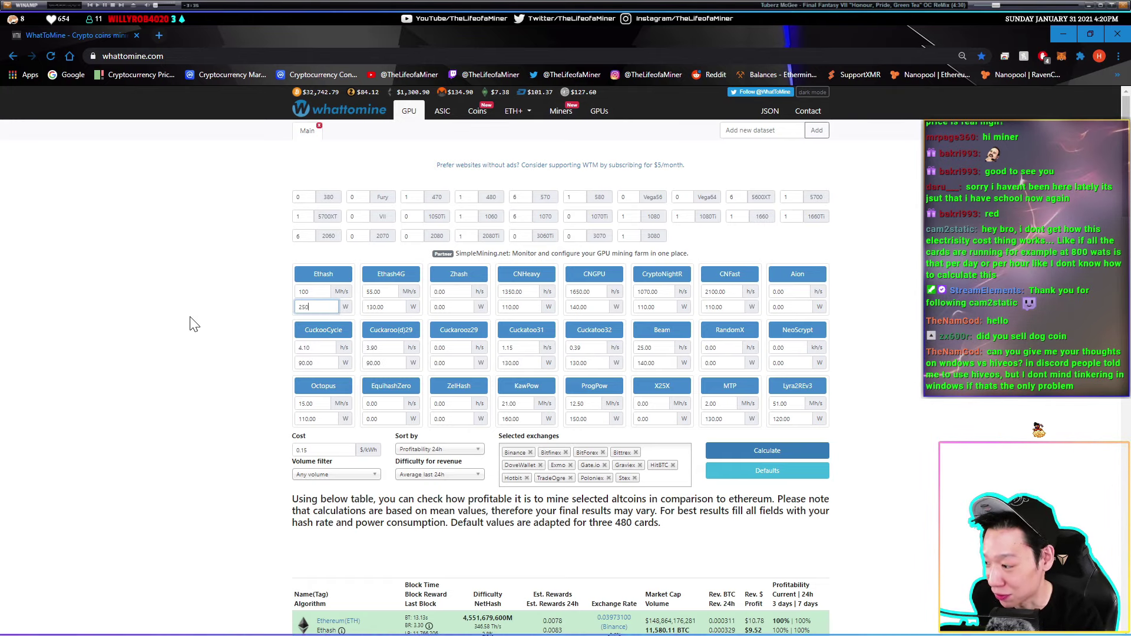
key(shift+Tab)
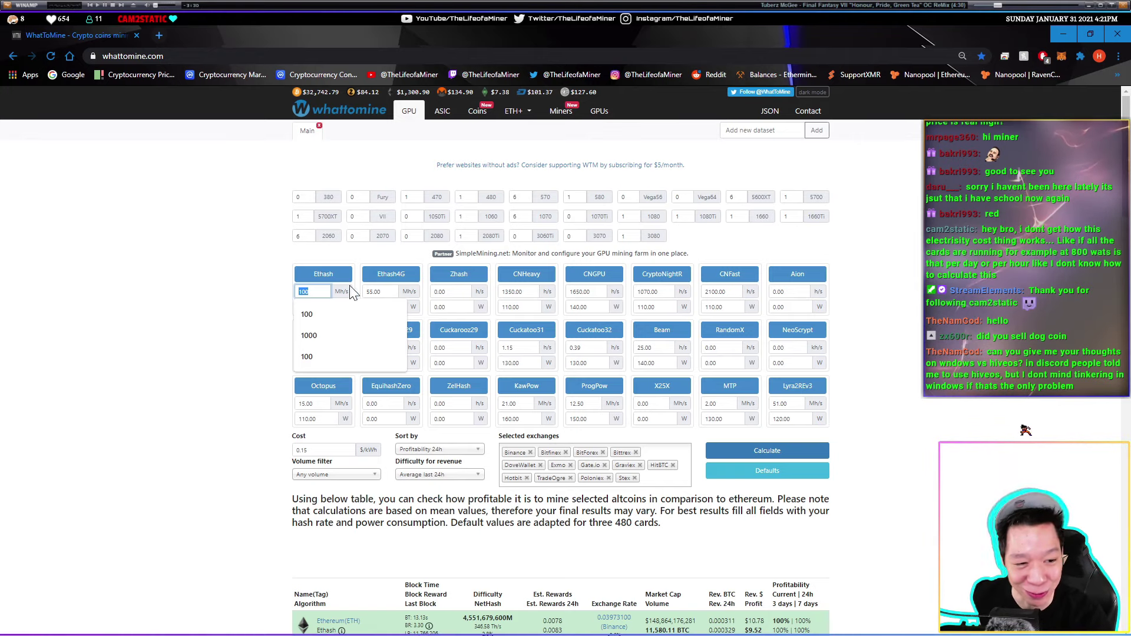
click(406, 353)
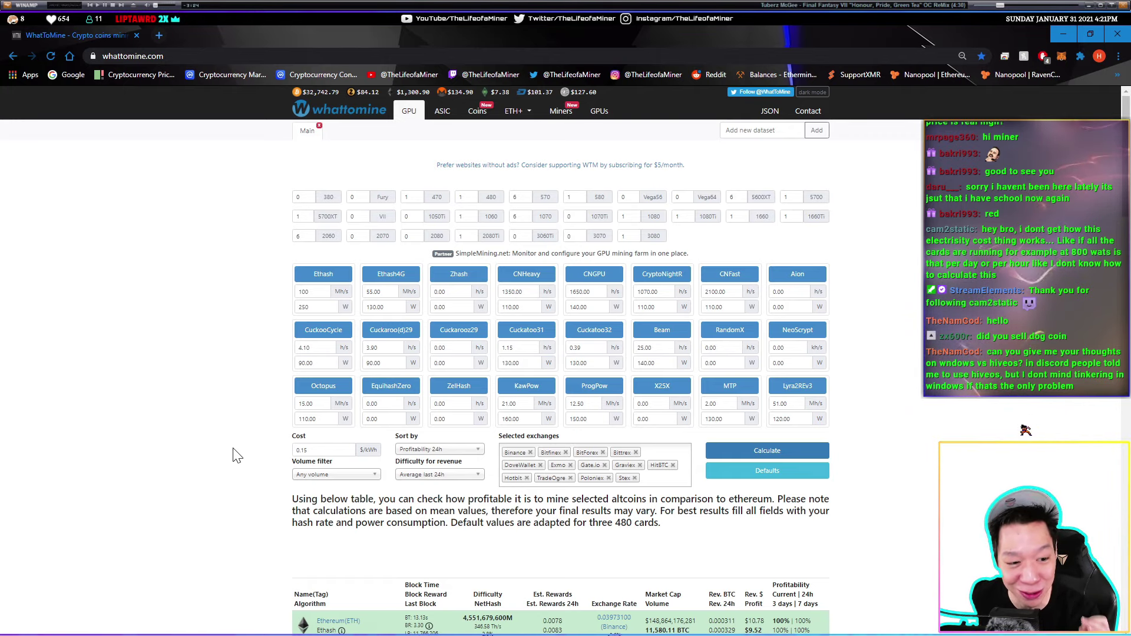
click(163, 37)
key(ctrl+w)
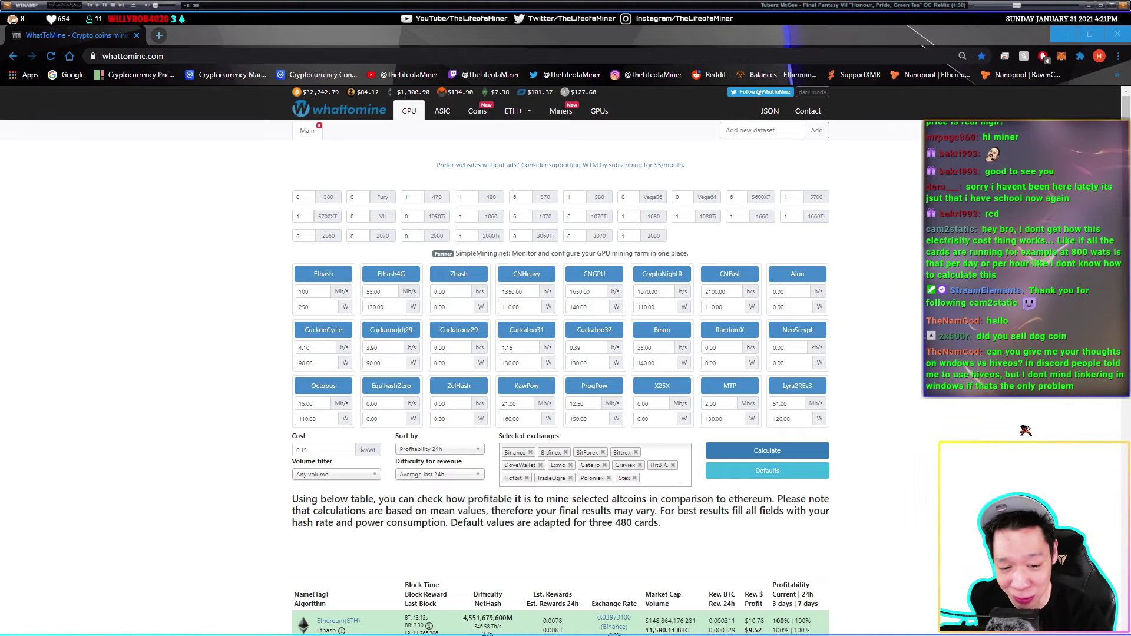
key(alt+Tab)
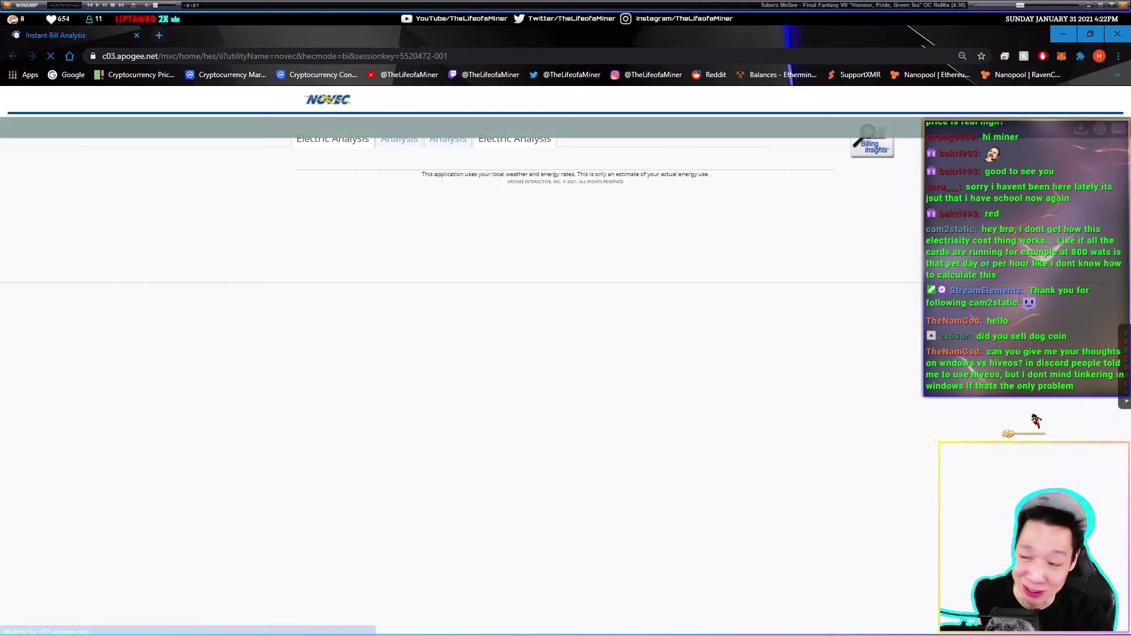
scroll(531, 323, up, 2)
scroll(411, 270, down, 3)
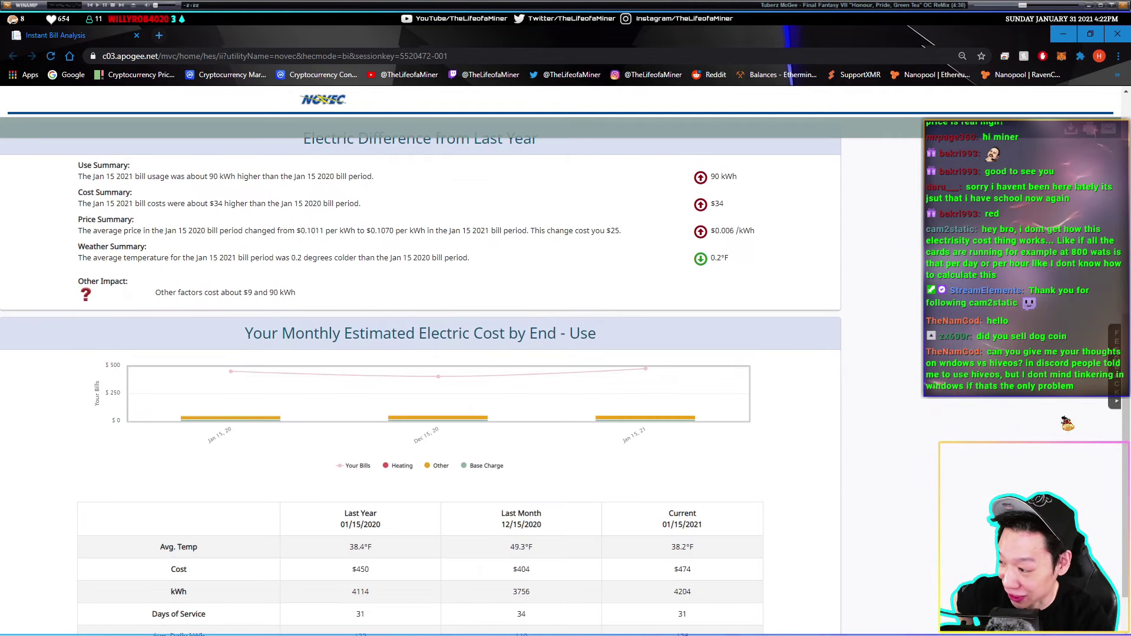
drag(395, 230, 378, 230)
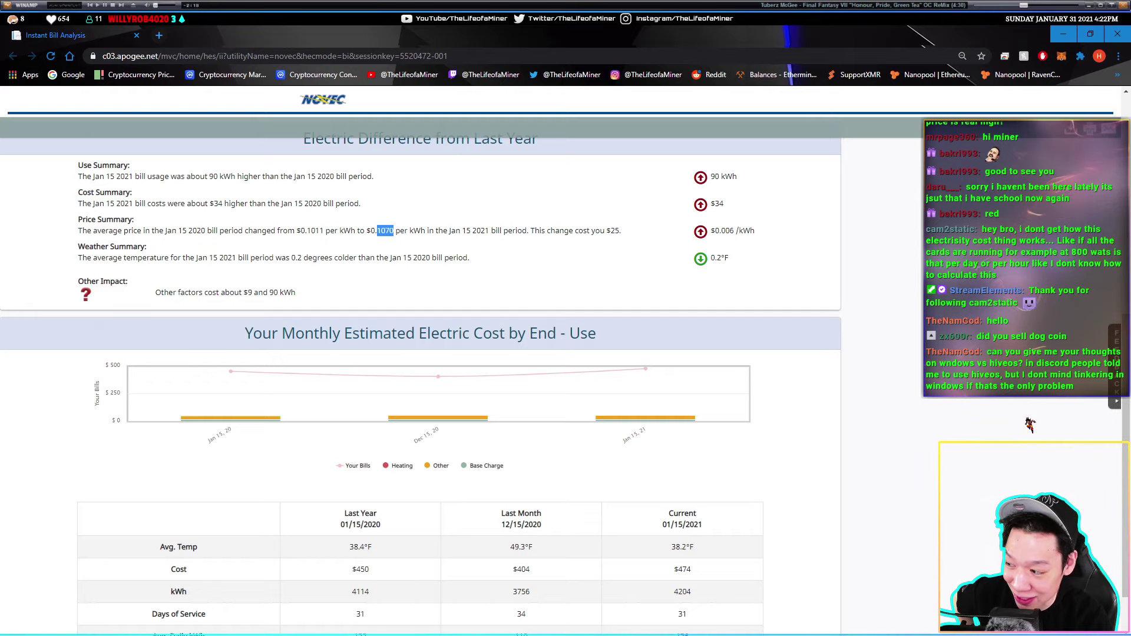
click(377, 230)
drag(394, 230, 368, 230)
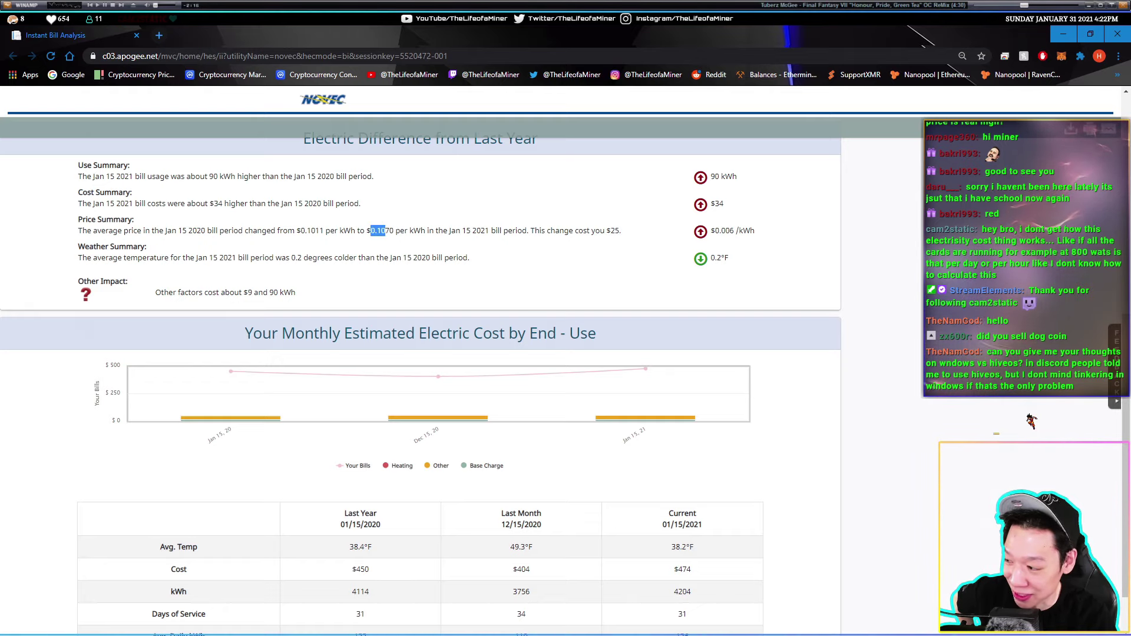
key(alt+Tab)
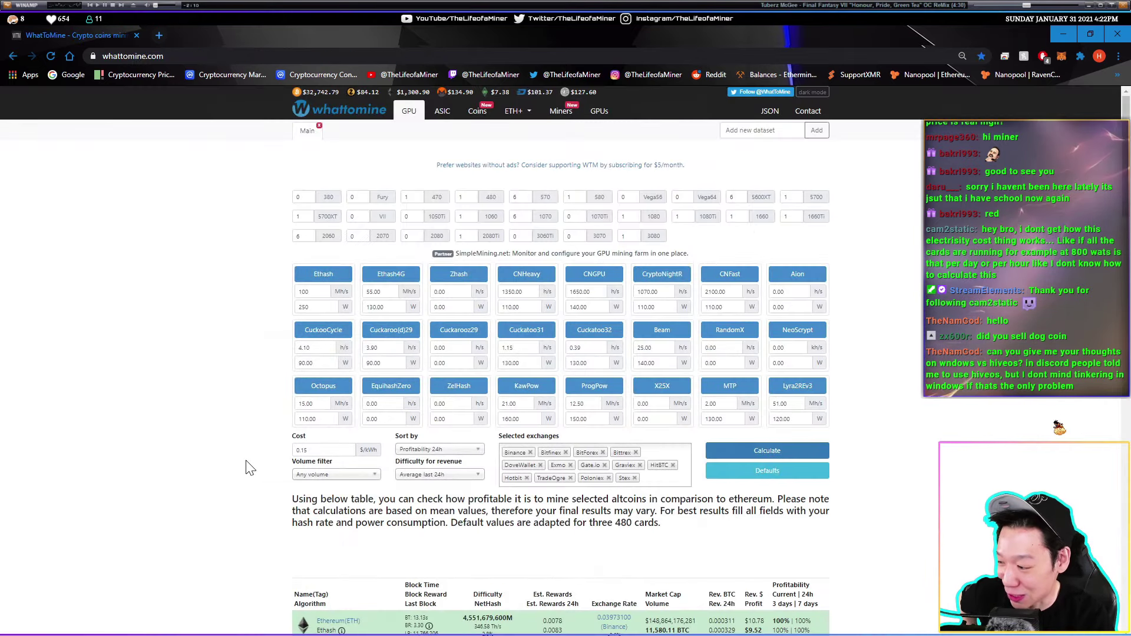
text(.10)
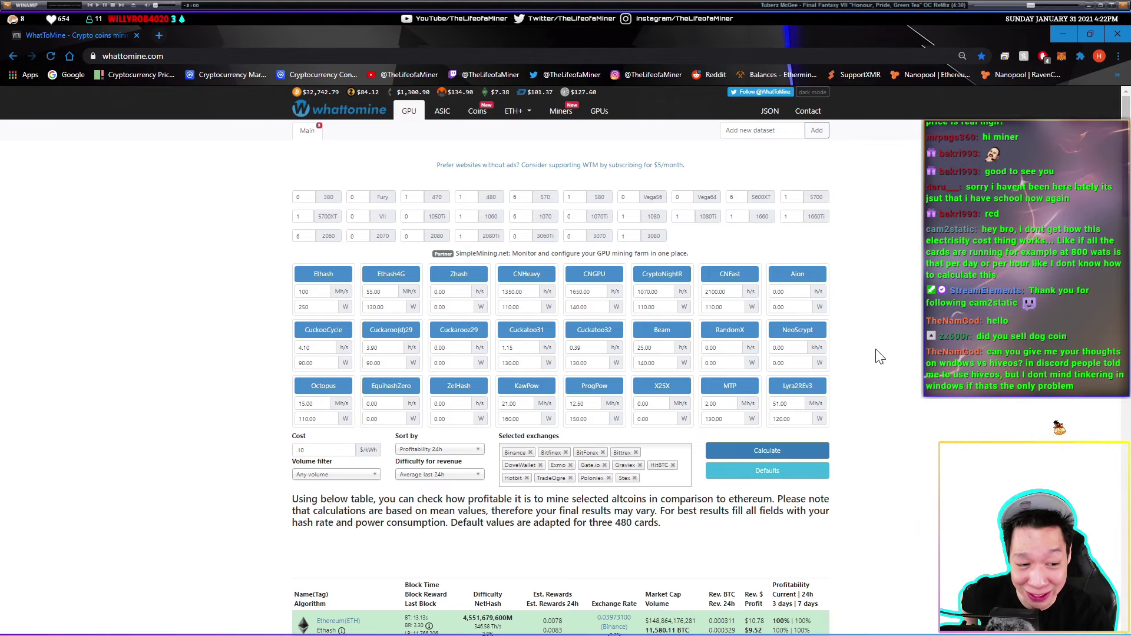
Calculate profitability at $0.10/kWh, with Ethereum first at about $8.62 daily revenue
click(792, 455)
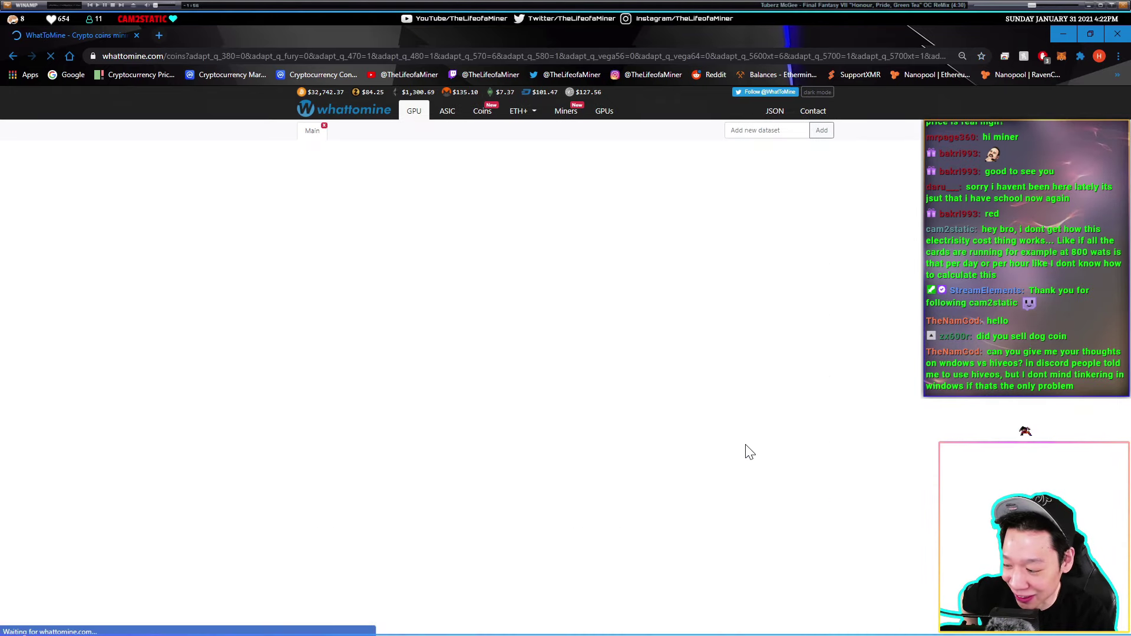
drag(822, 395, 305, 382)
click(245, 384)
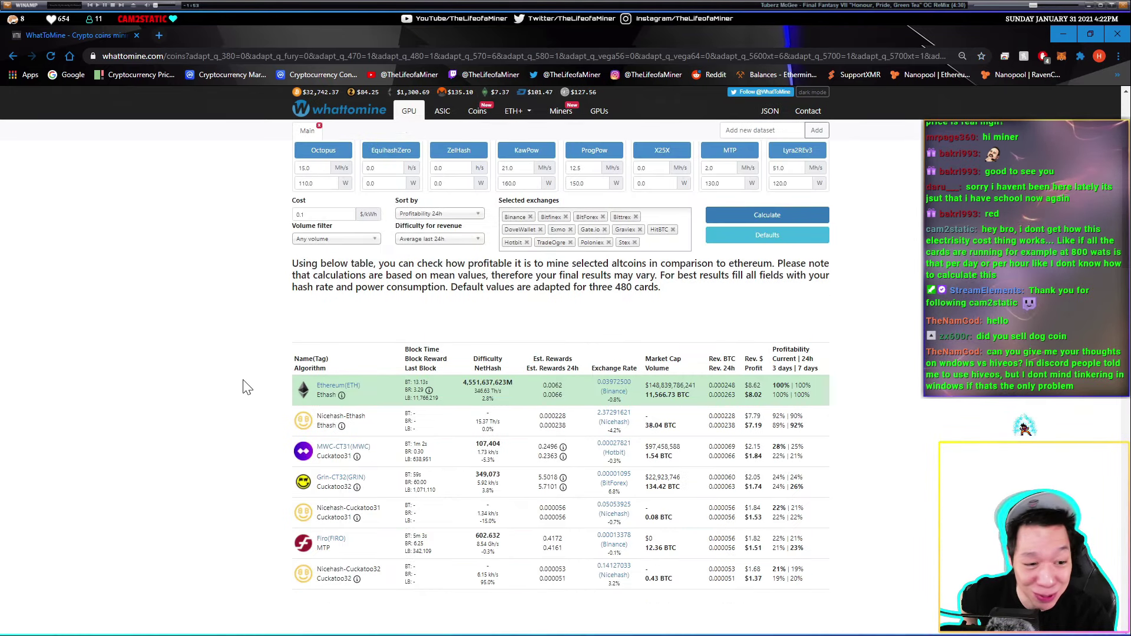